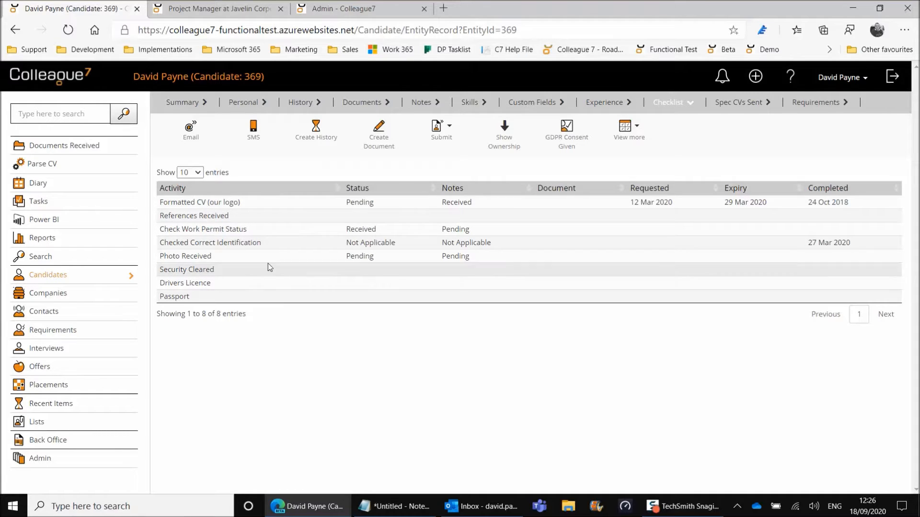
Examine the candidate's References Received checklist item, including its Status and Mark As Complete options, and hide the details again
{"action": "left_click", "coordinate": [272, 217]}
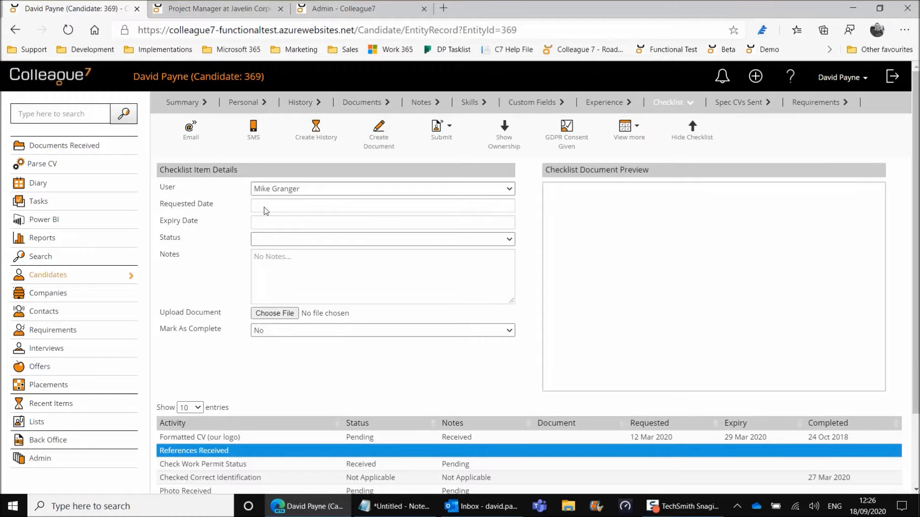
{"action": "left_click", "coordinate": [259, 247]}
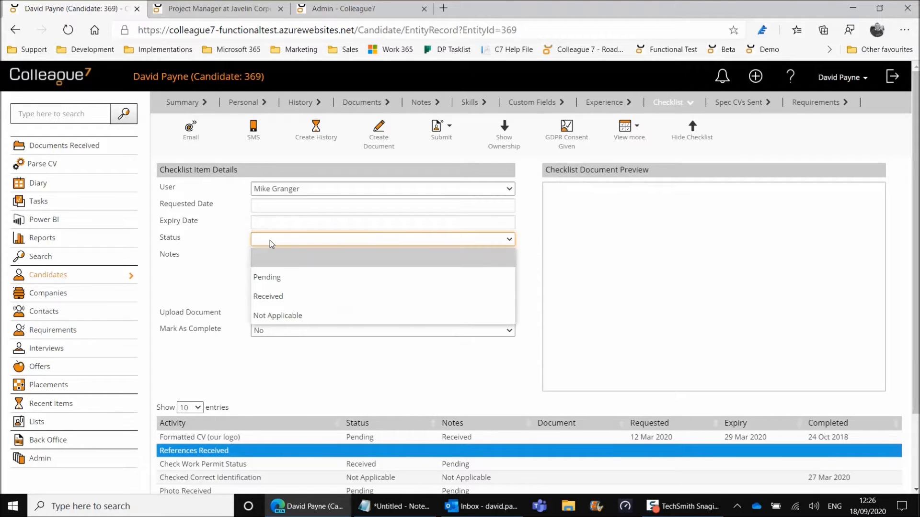
{"action": "left_click", "coordinate": [227, 261]}
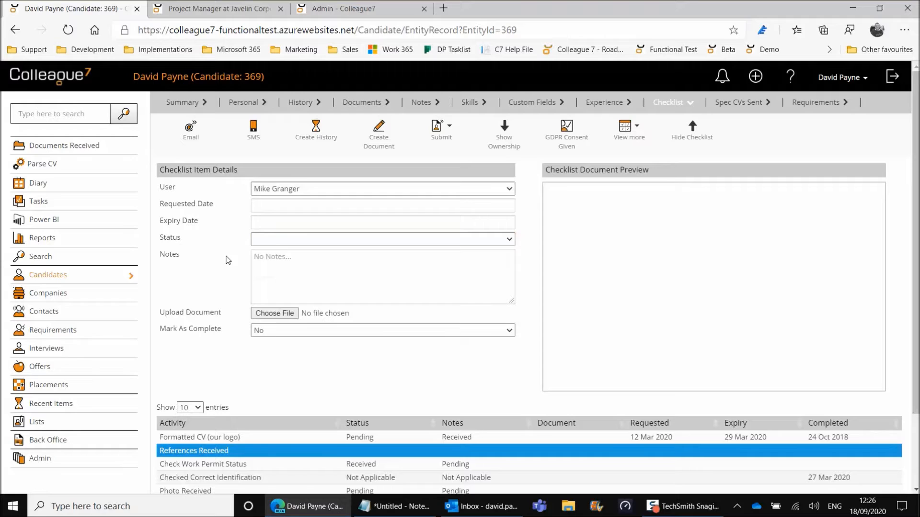
{"action": "left_click", "coordinate": [263, 332]}
{"action": "left_click", "coordinate": [248, 372]}
{"action": "left_click", "coordinate": [692, 128]}
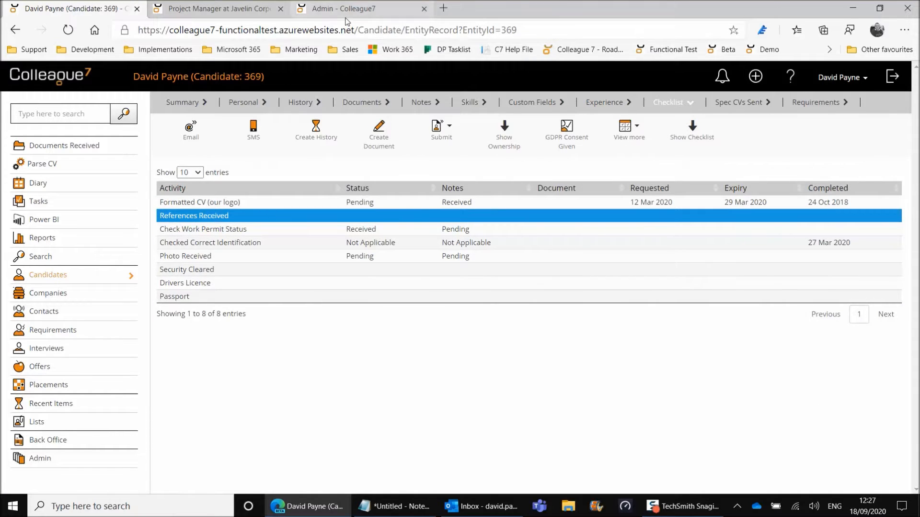
Open the References Received item in the Candidate checklist administration and review its Requirement and Placement workflow settings
{"action": "left_click", "coordinate": [371, 9]}
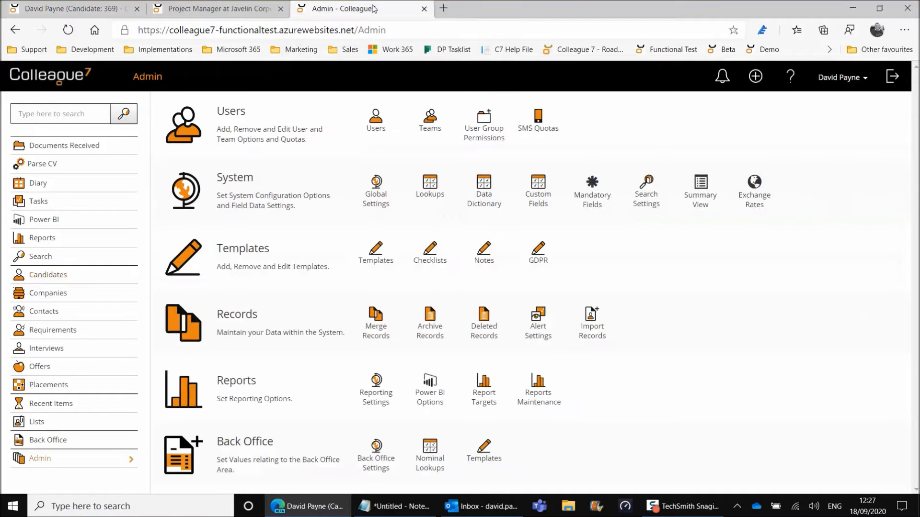
{"action": "left_click", "coordinate": [430, 262]}
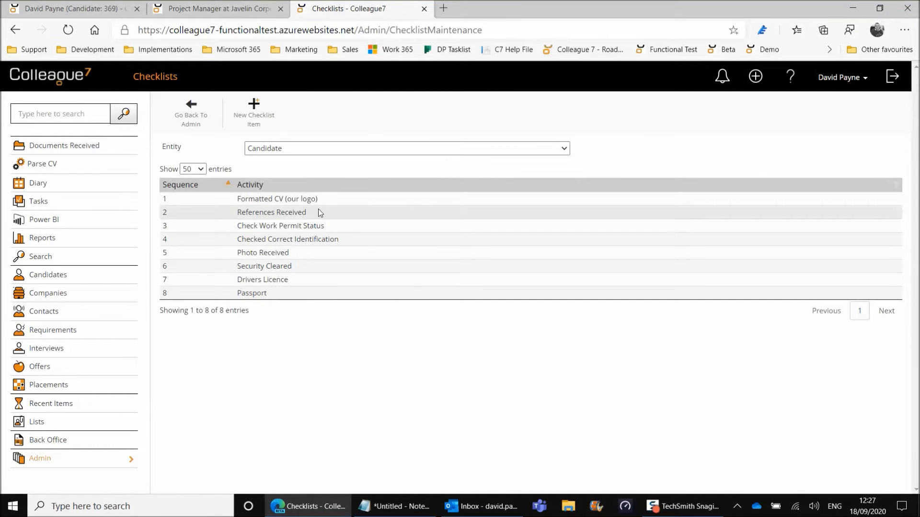
{"action": "left_click", "coordinate": [316, 216]}
{"action": "scroll", "coordinate": [269, 297], "scroll_direction": "down", "scroll_amount": 2}
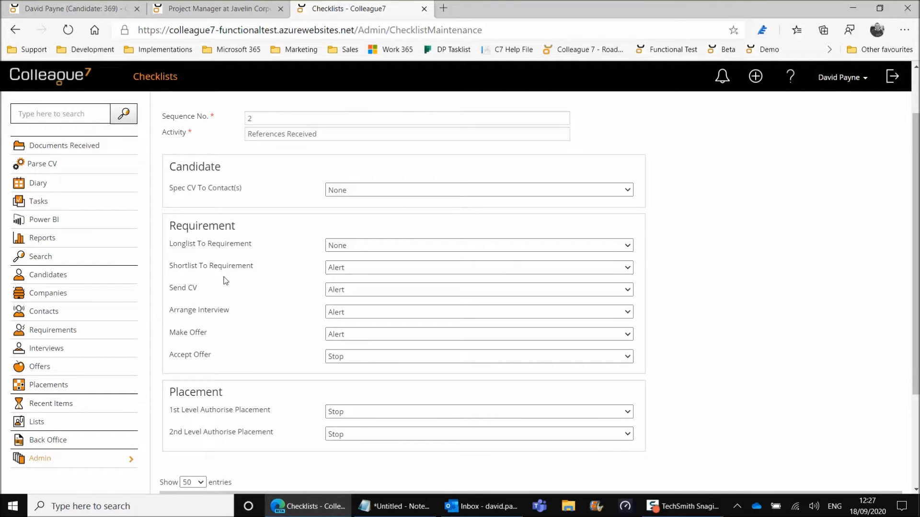
{"action": "scroll", "coordinate": [225, 280], "scroll_direction": "up", "scroll_amount": 2}
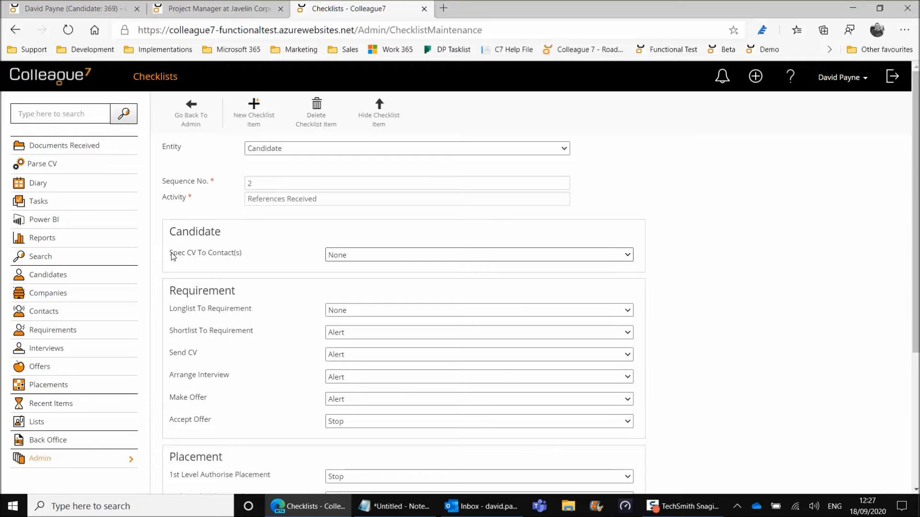
Examine the options available for Spec CV To Contact(s) and the Send CV setting of the References Received item
{"action": "left_click", "coordinate": [379, 256]}
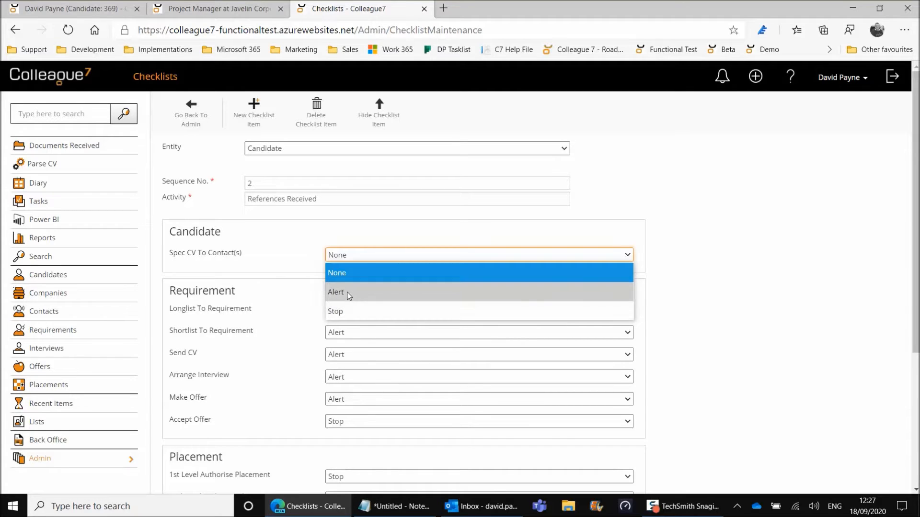
{"action": "left_click", "coordinate": [270, 253]}
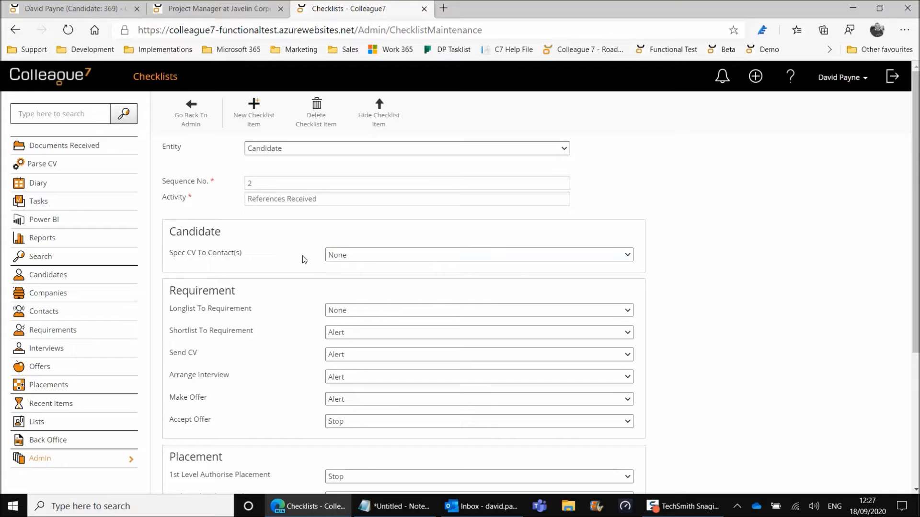
{"action": "left_click_drag", "start_coordinate": [170, 358], "coordinate": [200, 359]}
{"action": "left_click", "coordinate": [199, 359]}
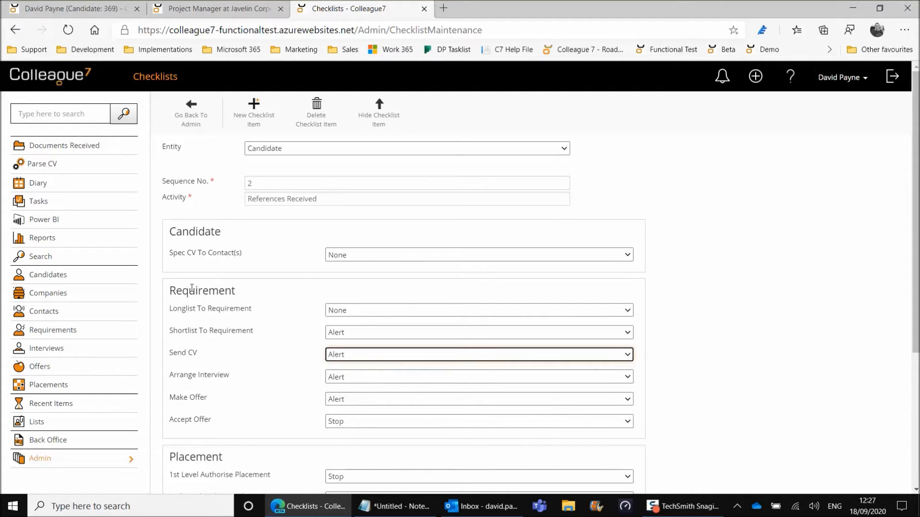
{"action": "left_click", "coordinate": [291, 360]}
Try sending the second longlisted candidate's CV from the Project Manager requirement and compare the response with the item's Send CV setting
{"action": "left_click", "coordinate": [235, 12]}
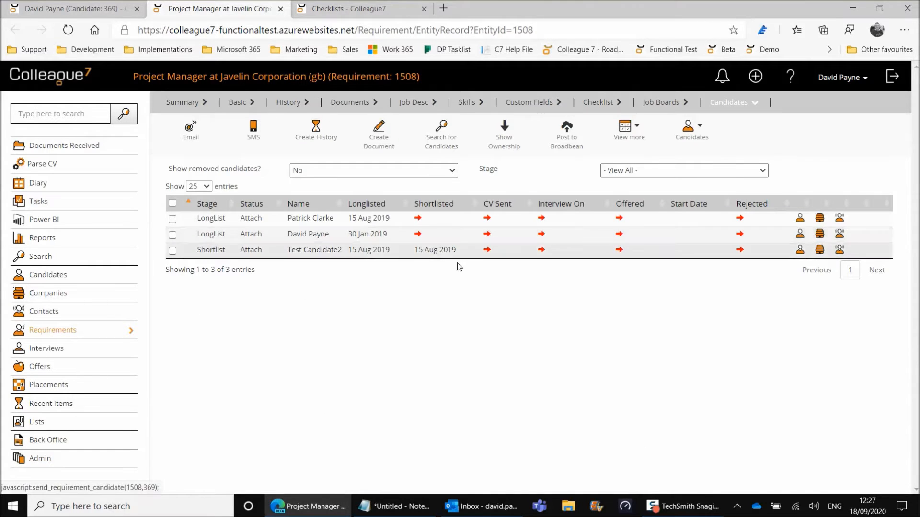
{"action": "left_click", "coordinate": [487, 235]}
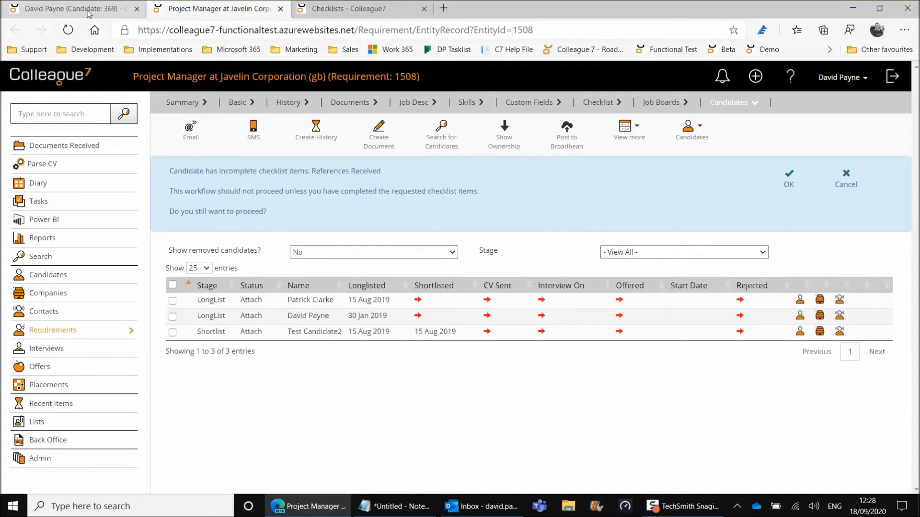
{"action": "left_click", "coordinate": [331, 10]}
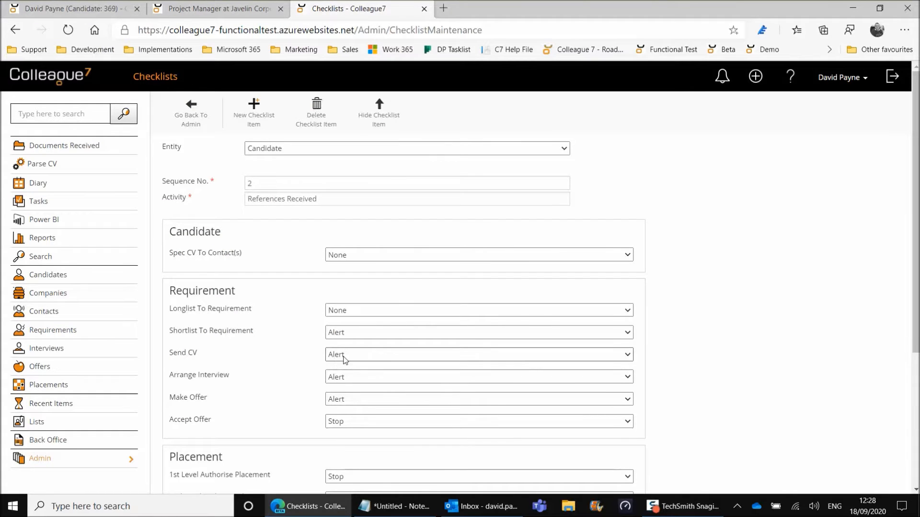
{"action": "left_click", "coordinate": [205, 13]}
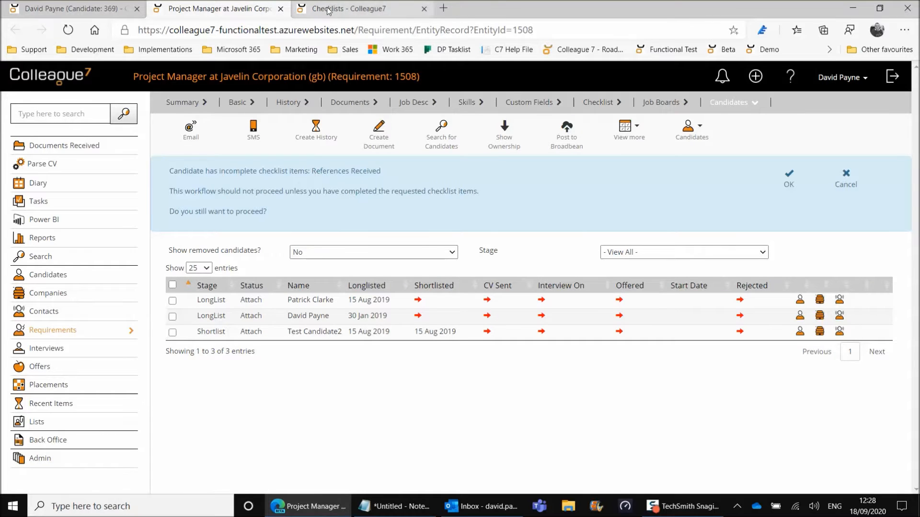
Set Send CV to Stop for the References Received checklist item
{"action": "left_click", "coordinate": [312, 8]}
{"action": "left_click", "coordinate": [338, 355]}
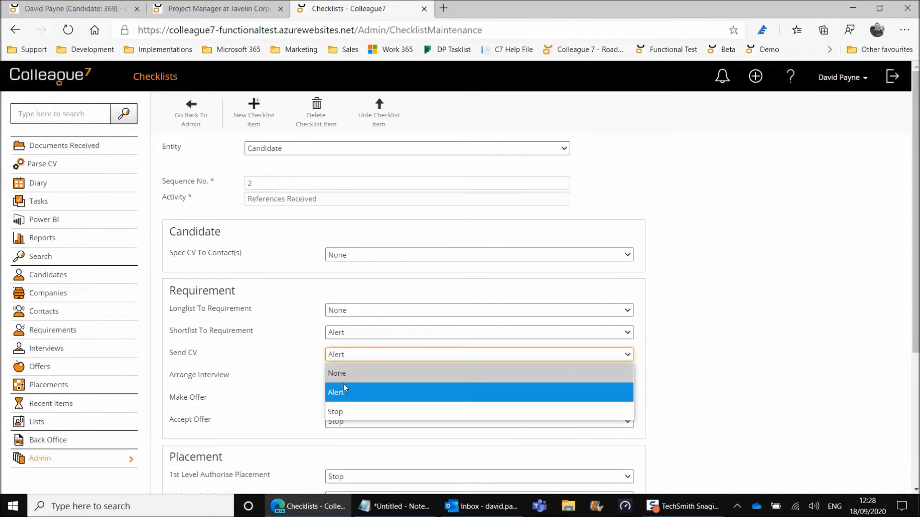
{"action": "left_click", "coordinate": [345, 410]}
Cancel the pending CV send on the Project Manager requirement, retry it for the same candidate, and dismiss the resulting message
{"action": "left_click", "coordinate": [216, 9]}
{"action": "left_click", "coordinate": [846, 187]}
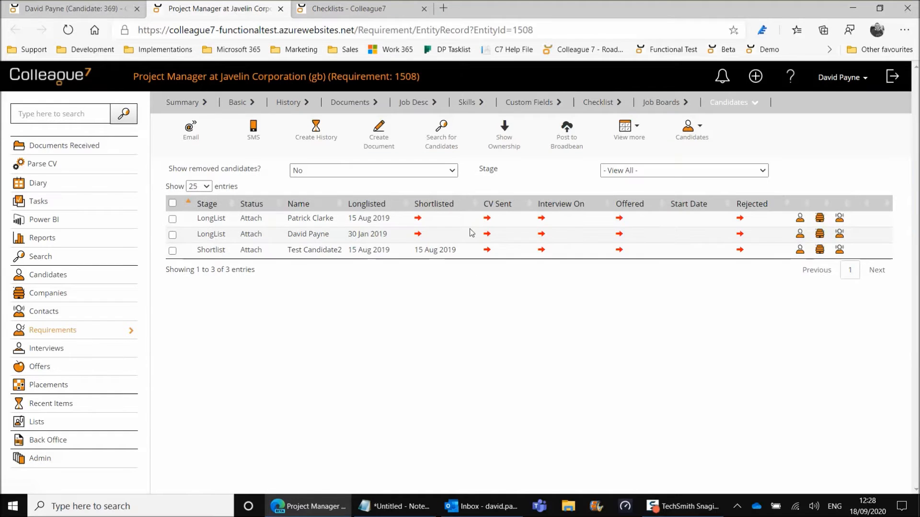
{"action": "left_click", "coordinate": [487, 235]}
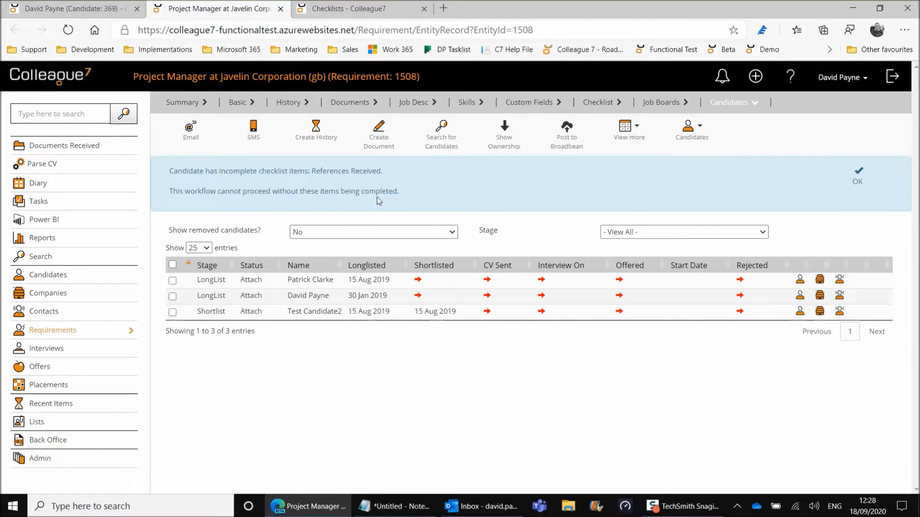
{"action": "left_click", "coordinate": [855, 184]}
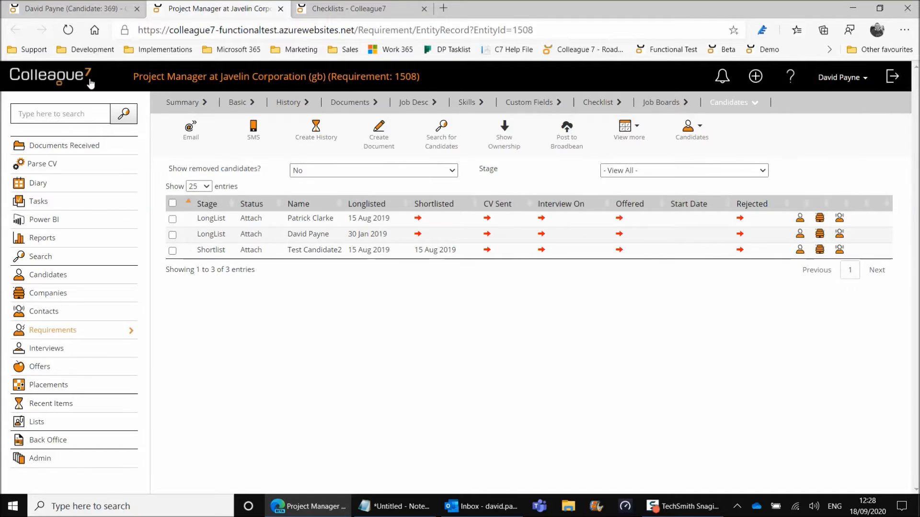
Mark References Received as complete with Yes in the candidate's checklist and hide the item details
{"action": "left_click", "coordinate": [43, 8]}
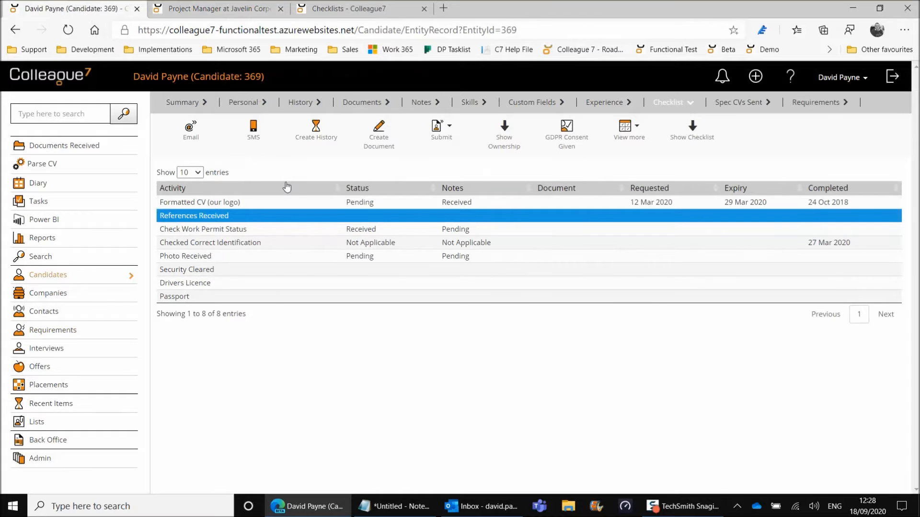
{"action": "left_click", "coordinate": [264, 219]}
{"action": "left_click", "coordinate": [280, 334]}
{"action": "left_click", "coordinate": [273, 368]}
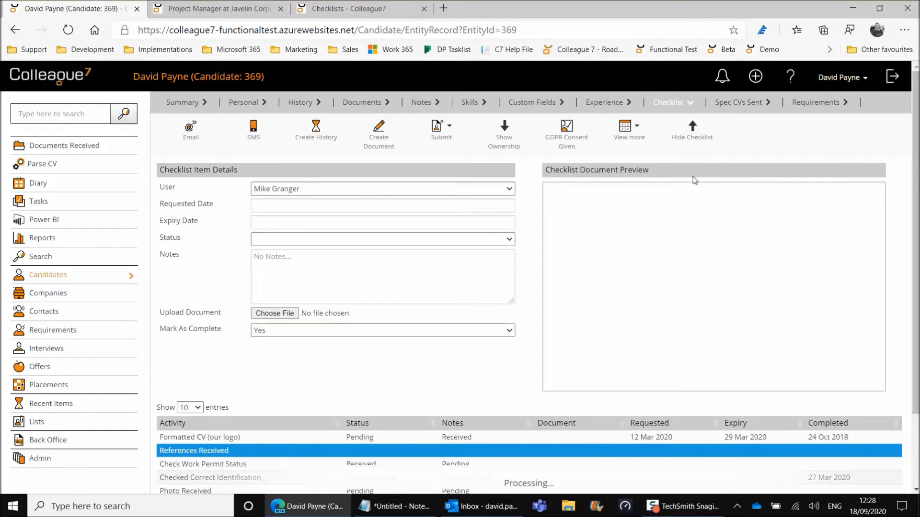
{"action": "left_click", "coordinate": [691, 139]}
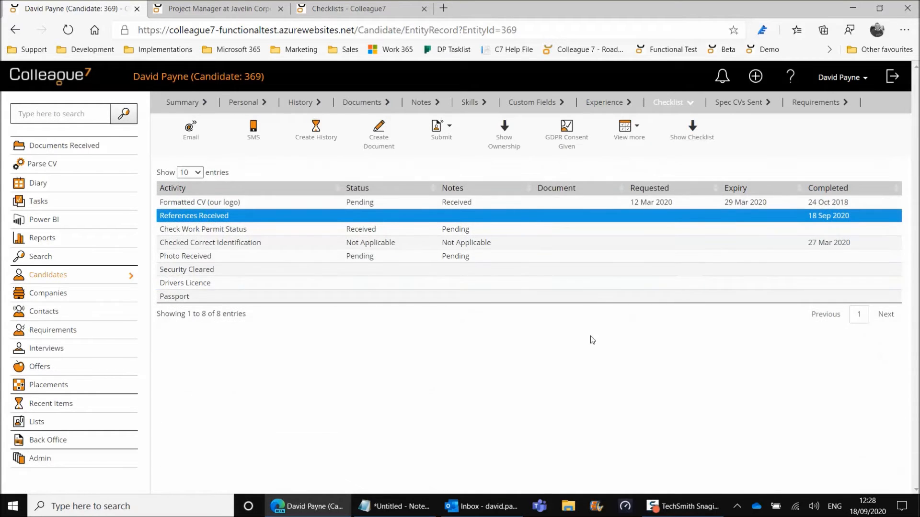
Start sending the same candidate's CV from the Project Manager requirement again, view the email form, and discard it
{"action": "left_click", "coordinate": [221, 17]}
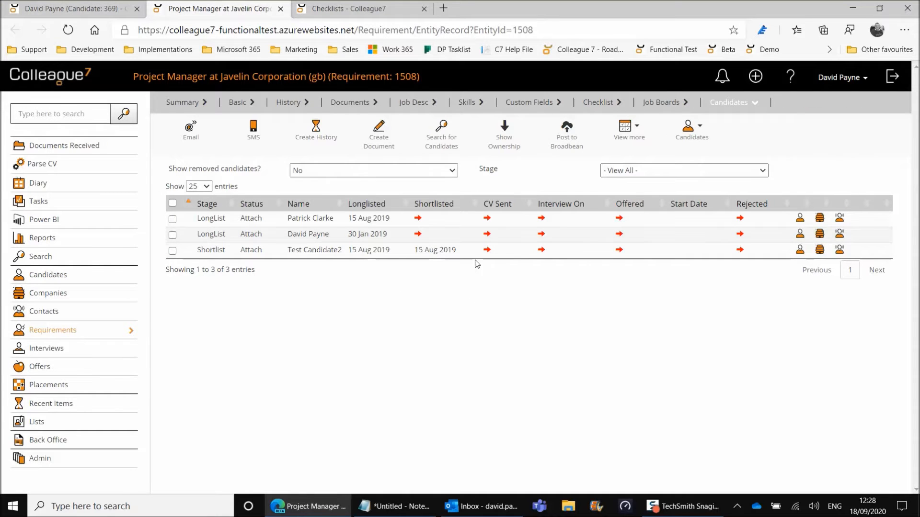
{"action": "left_click", "coordinate": [487, 235]}
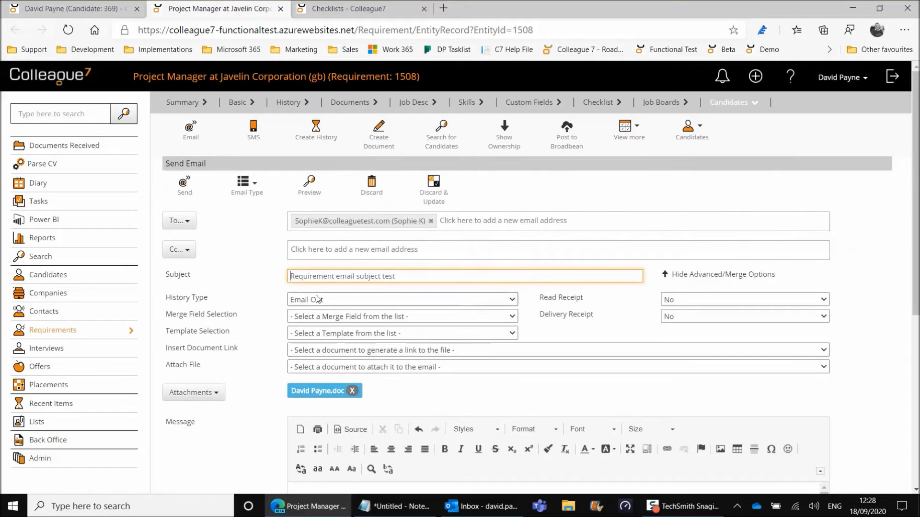
{"action": "left_click", "coordinate": [375, 191]}
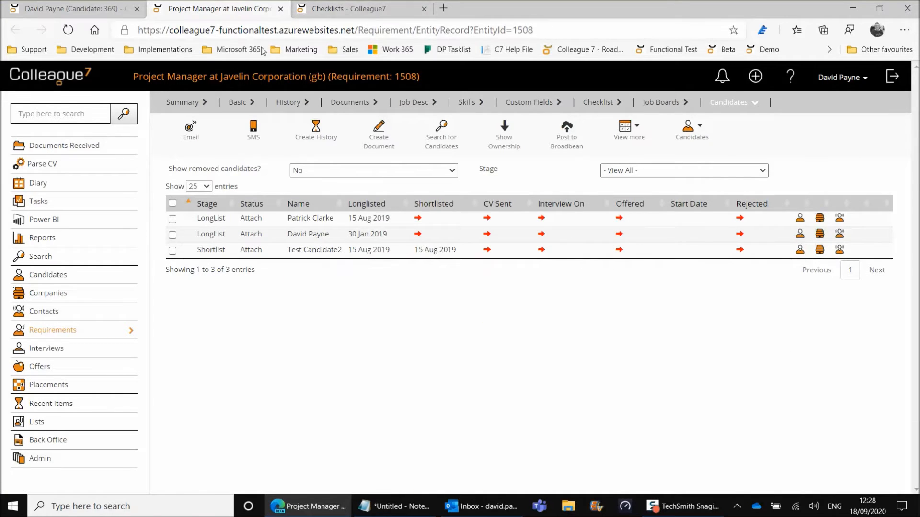
Review the References Received item's workflow settings and set Longlist To Requirement to Stop
{"action": "left_click", "coordinate": [370, 9]}
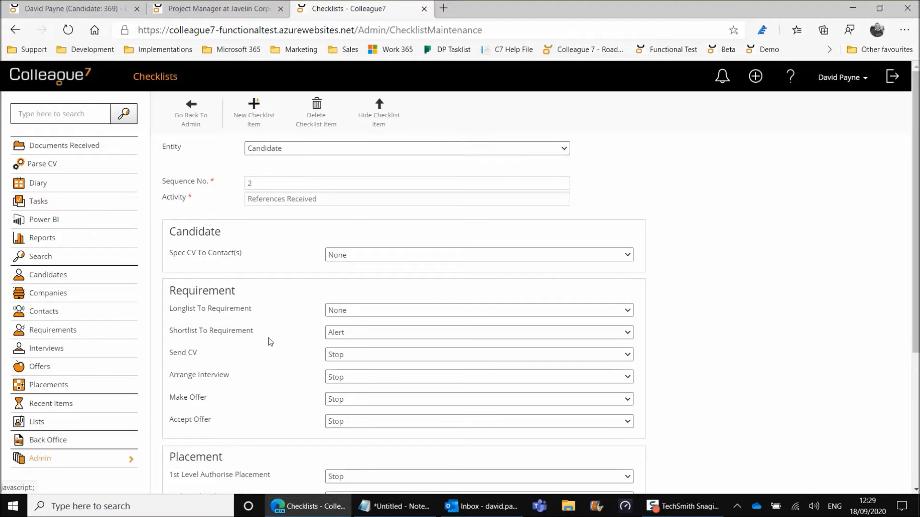
{"action": "scroll", "coordinate": [268, 335], "scroll_direction": "down", "scroll_amount": 2}
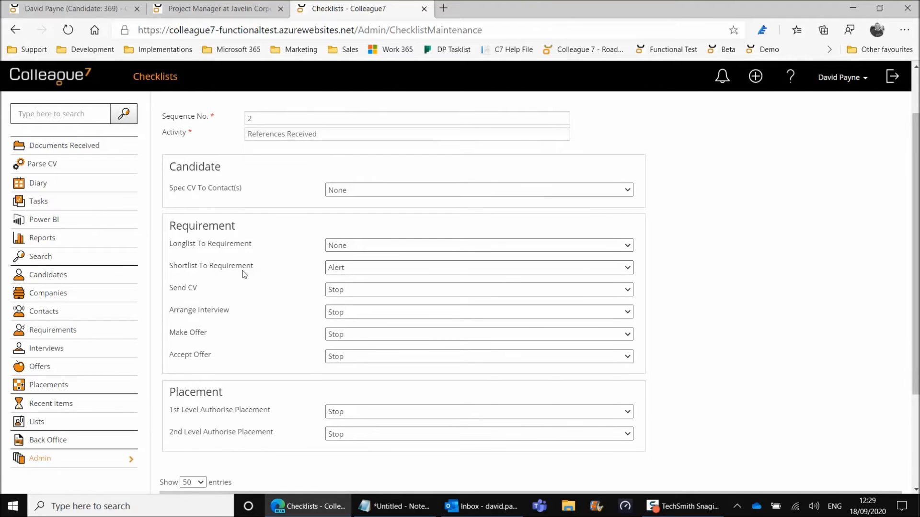
{"action": "scroll", "coordinate": [243, 272], "scroll_direction": "up", "scroll_amount": 2}
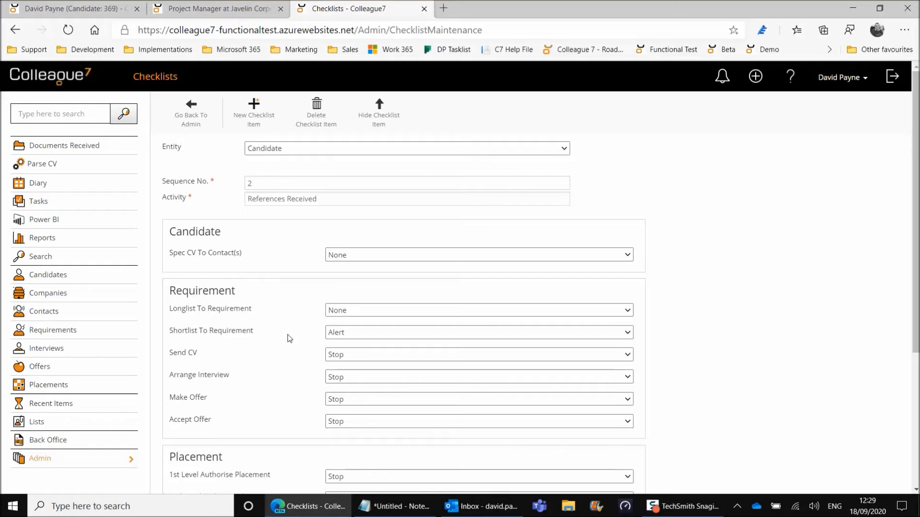
{"action": "left_click", "coordinate": [353, 314]}
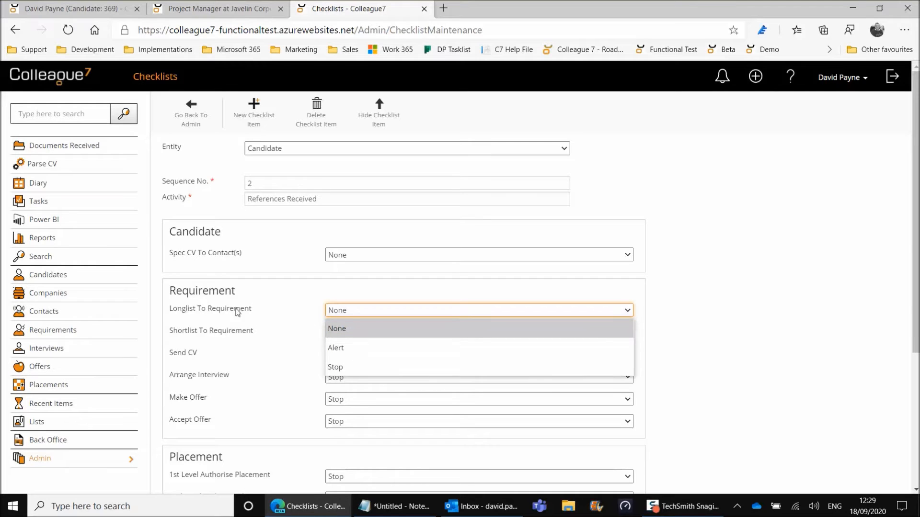
{"action": "left_click", "coordinate": [355, 367]}
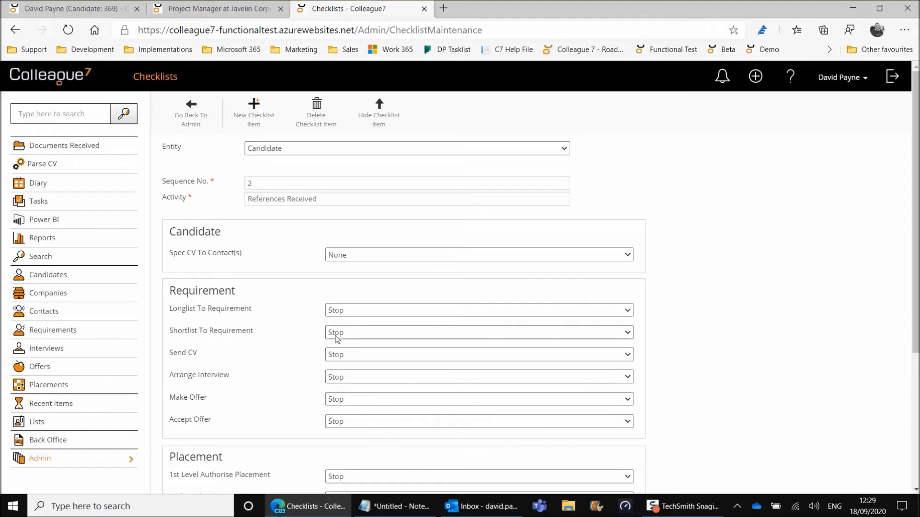
Set Shortlist To Requirement to Alert for the References Received item, keeping Longlist To Requirement at Stop
{"action": "left_click", "coordinate": [355, 334]}
{"action": "left_click", "coordinate": [353, 369]}
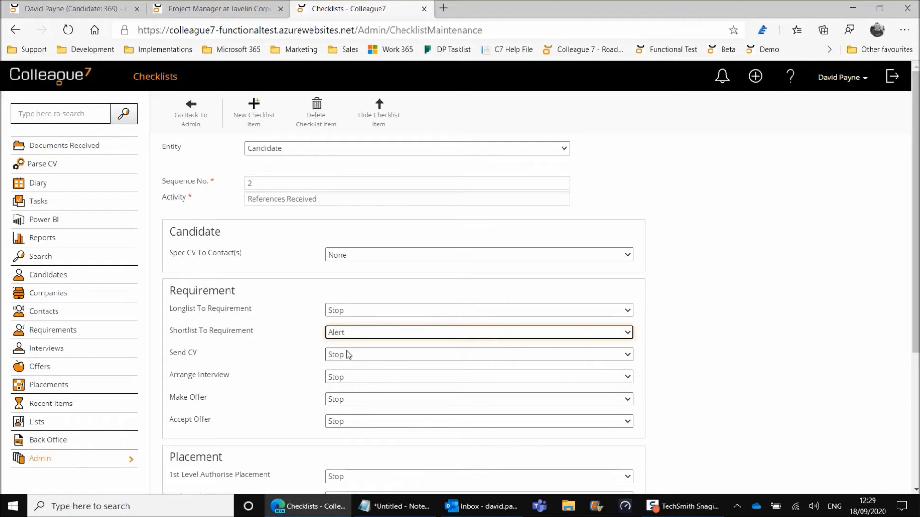
{"action": "left_click", "coordinate": [357, 312]}
{"action": "left_click", "coordinate": [350, 368]}
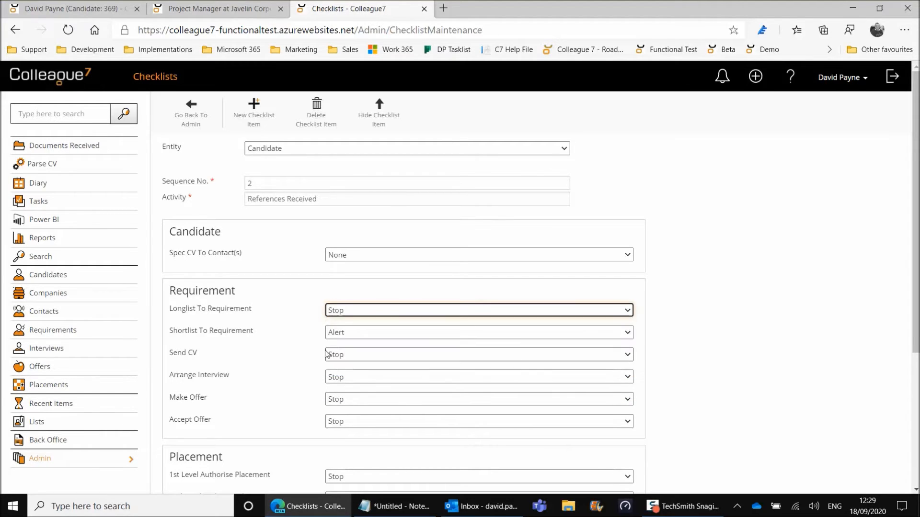
{"action": "left_click", "coordinate": [303, 339]}
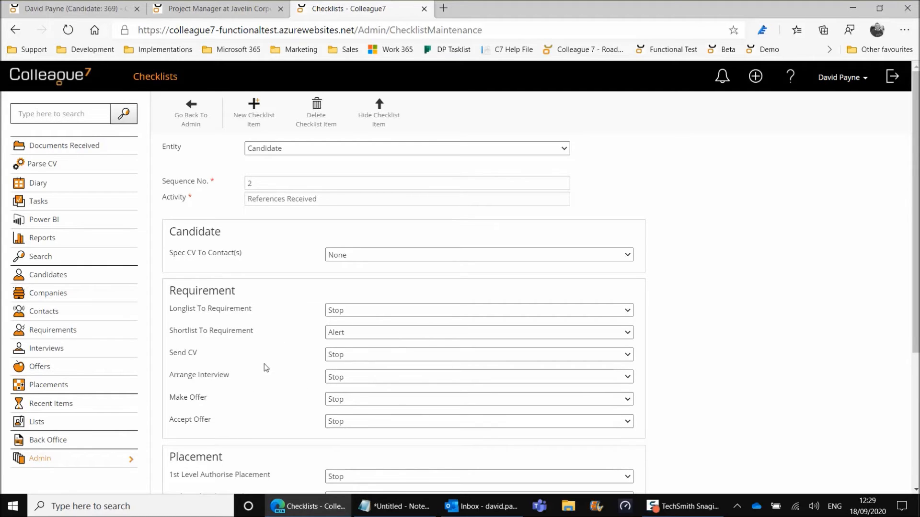
{"action": "left_click", "coordinate": [336, 333]}
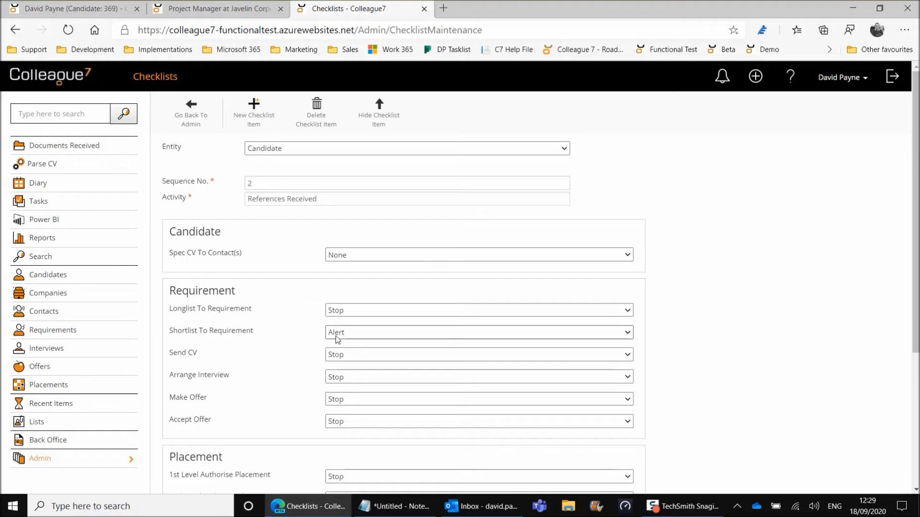
{"action": "left_click", "coordinate": [340, 346]}
{"action": "left_click", "coordinate": [301, 352]}
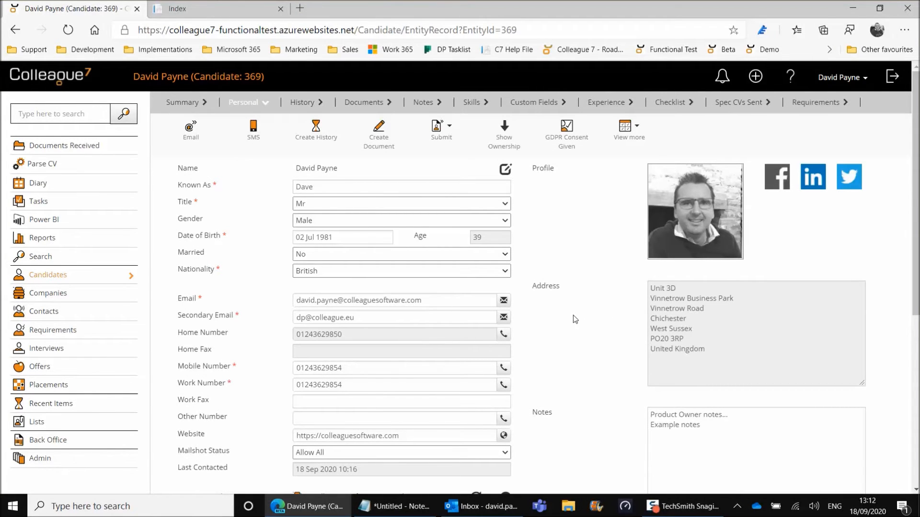
Review the Meeting Request form and its attachment options in a new email from the candidate's record, and discard the email
{"action": "left_click", "coordinate": [189, 137]}
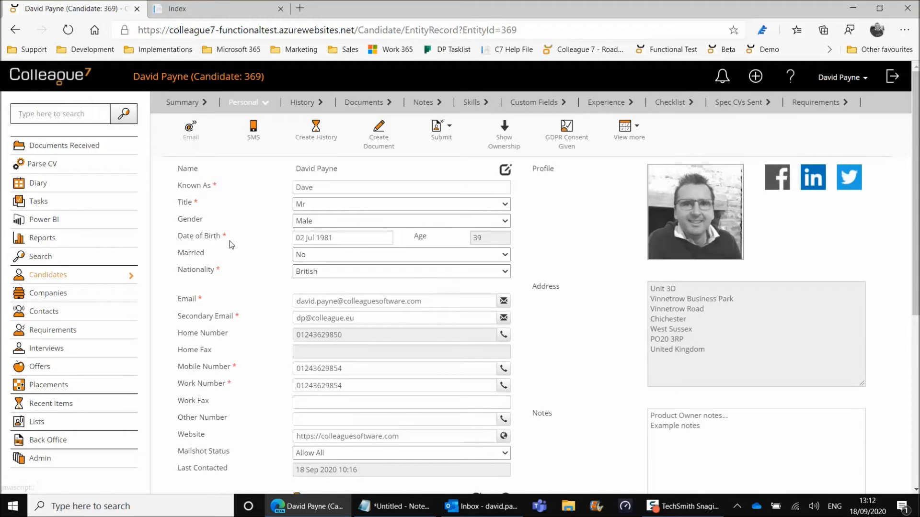
{"action": "left_click", "coordinate": [253, 196]}
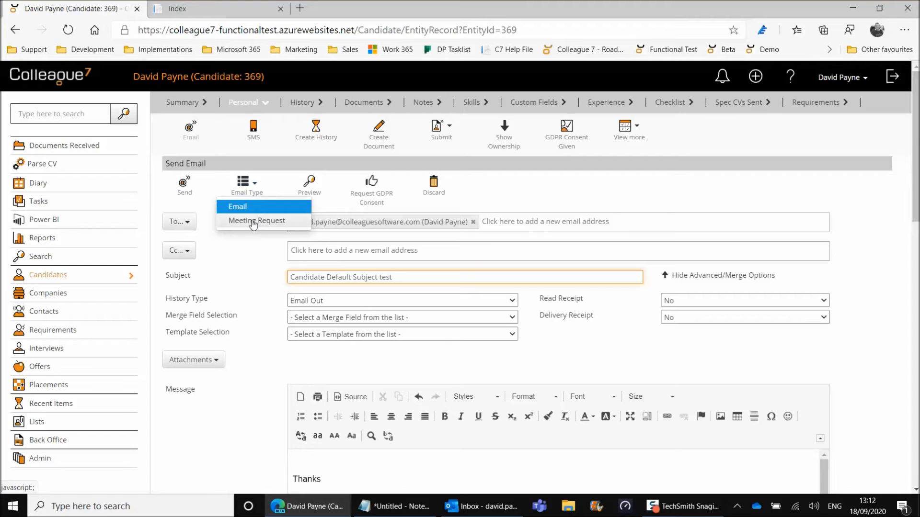
{"action": "left_click", "coordinate": [253, 221]}
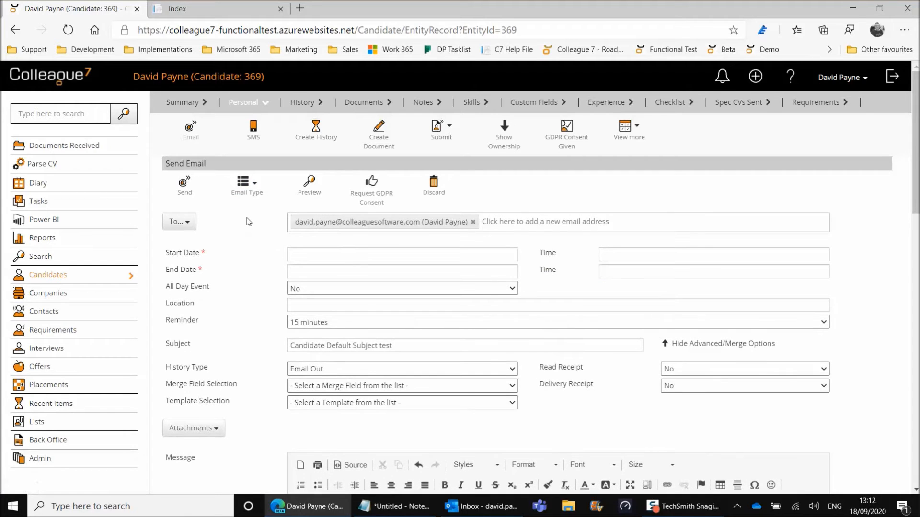
{"action": "left_click", "coordinate": [210, 431]}
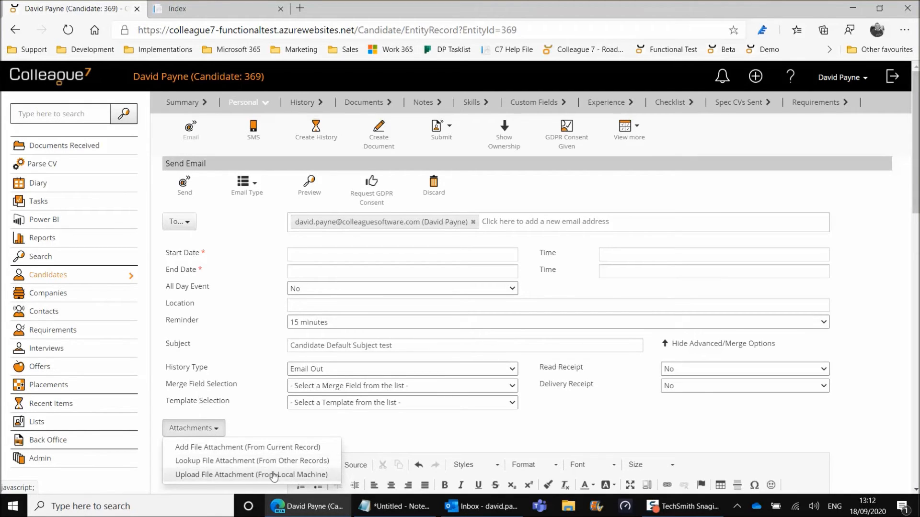
{"action": "left_click", "coordinate": [211, 432]}
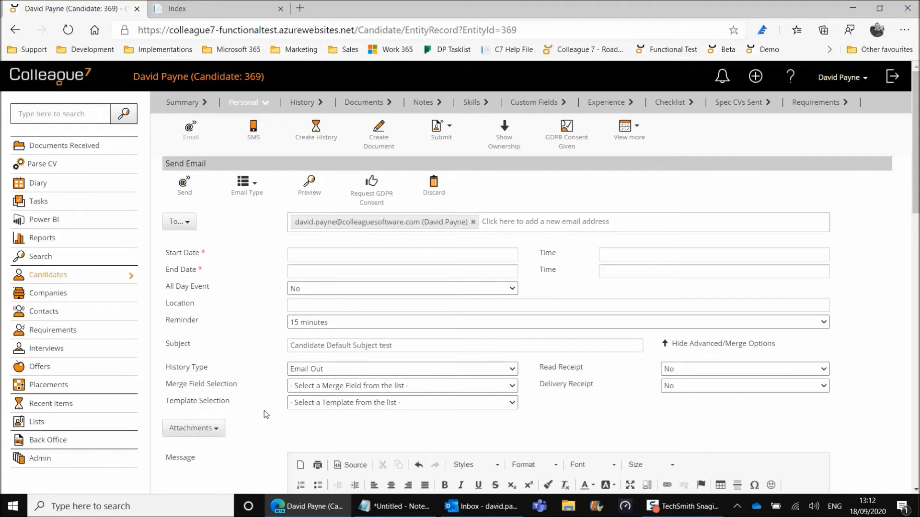
{"action": "left_click", "coordinate": [246, 194]}
{"action": "left_click", "coordinate": [240, 206]}
{"action": "left_click", "coordinate": [434, 187]}
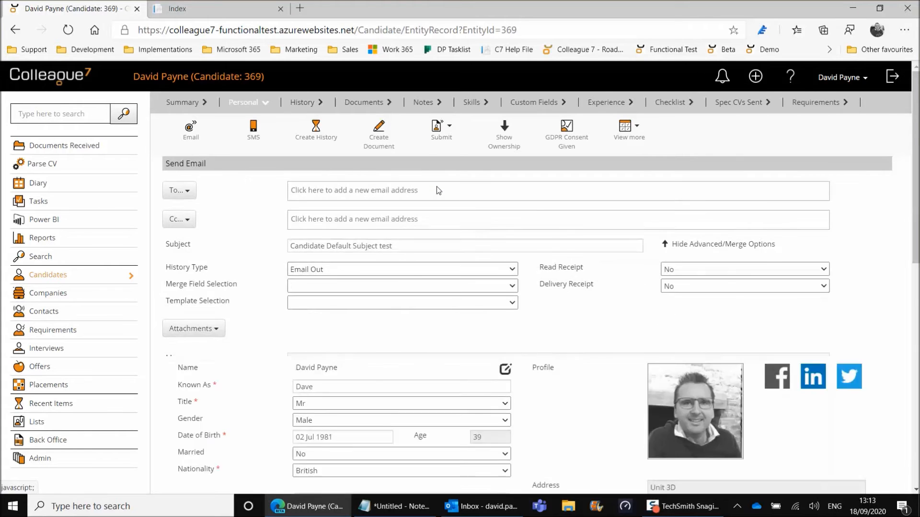
Preview the Google.com and Test Sharepoint Link entries in the candidate's documents and check the document options
{"action": "left_click", "coordinate": [368, 103]}
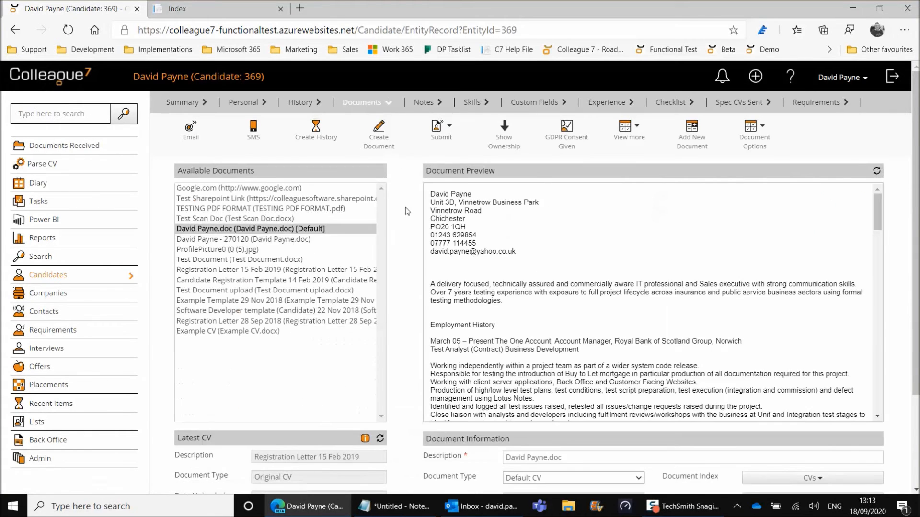
{"action": "left_click", "coordinate": [326, 190]}
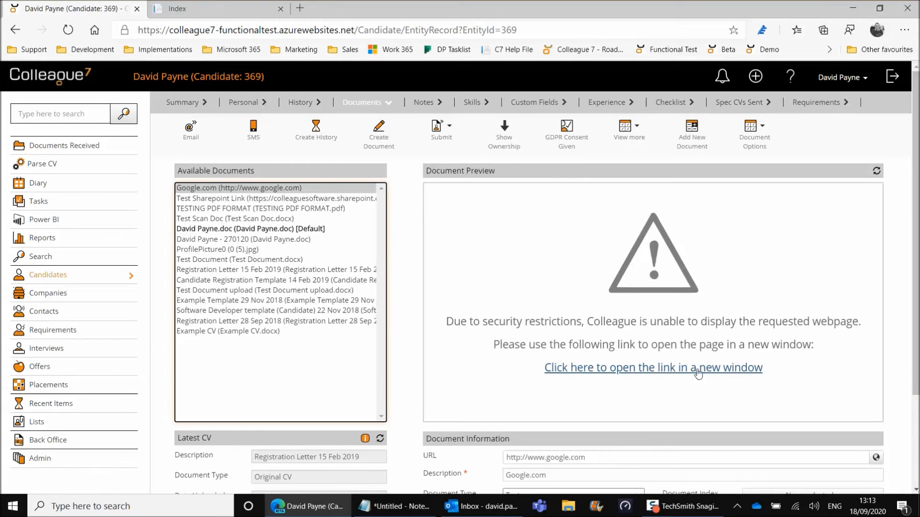
{"action": "left_click", "coordinate": [357, 200]}
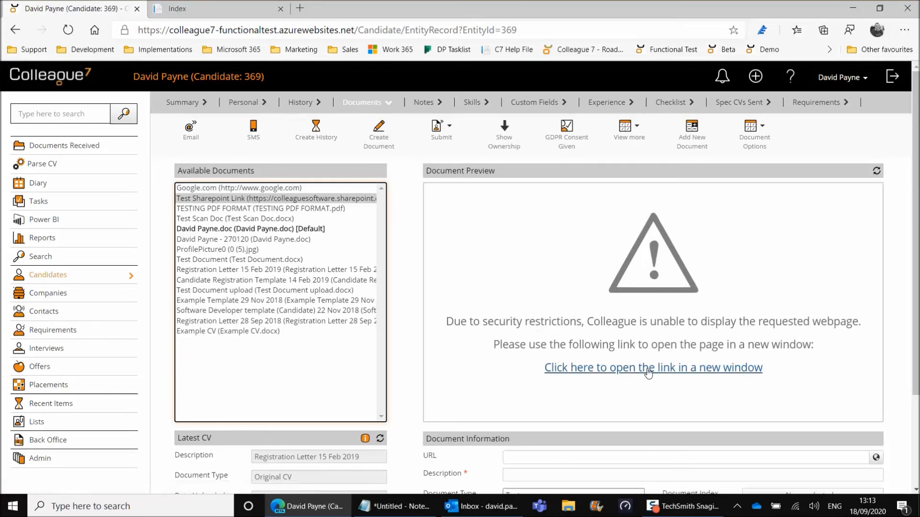
{"action": "left_click", "coordinate": [759, 146]}
Open the Google.com document's web link in a new window and return to the candidate record
{"action": "left_click", "coordinate": [304, 187]}
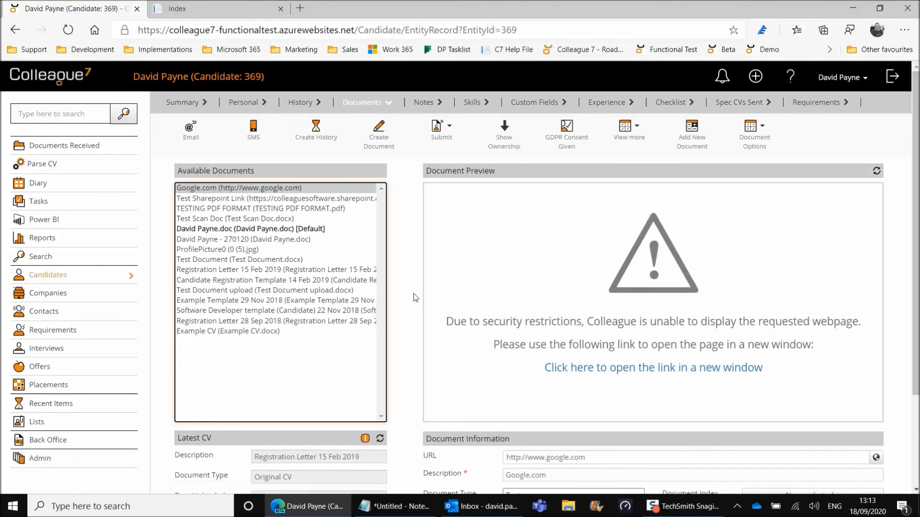
{"action": "left_click", "coordinate": [577, 376]}
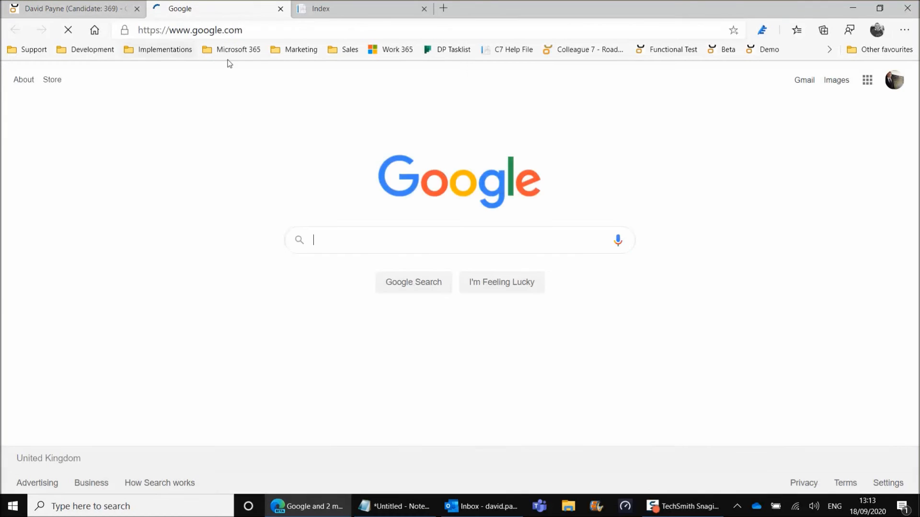
{"action": "left_click", "coordinate": [91, 13]}
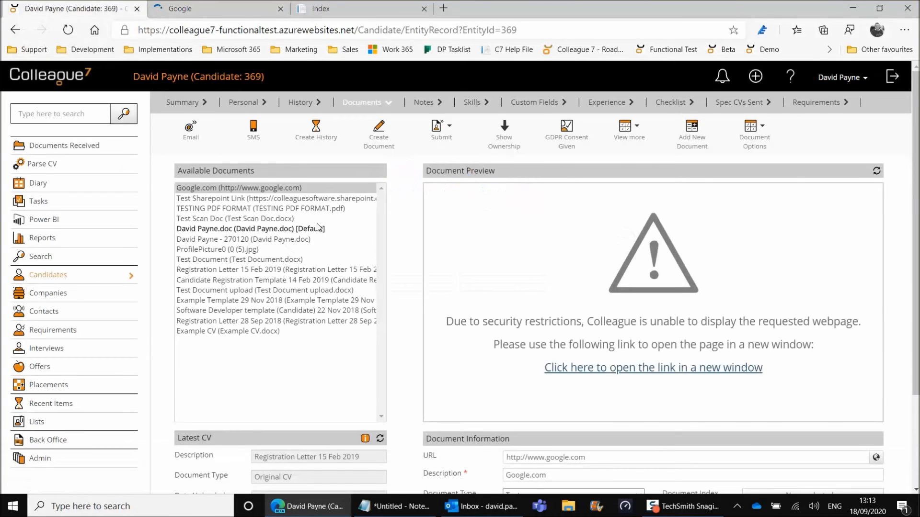
Open the Test Sharepoint Link document's web page, return to the candidate record, and close both opened web pages
{"action": "left_click", "coordinate": [331, 200]}
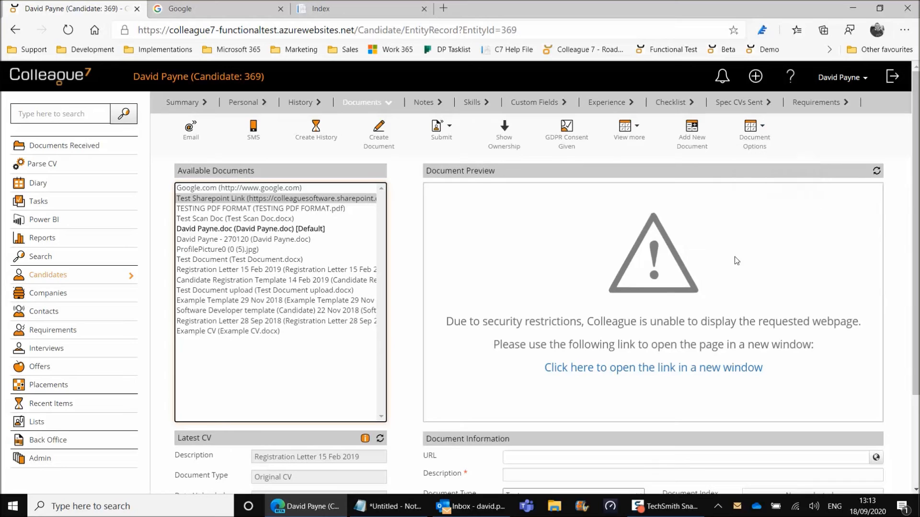
{"action": "left_click", "coordinate": [657, 369]}
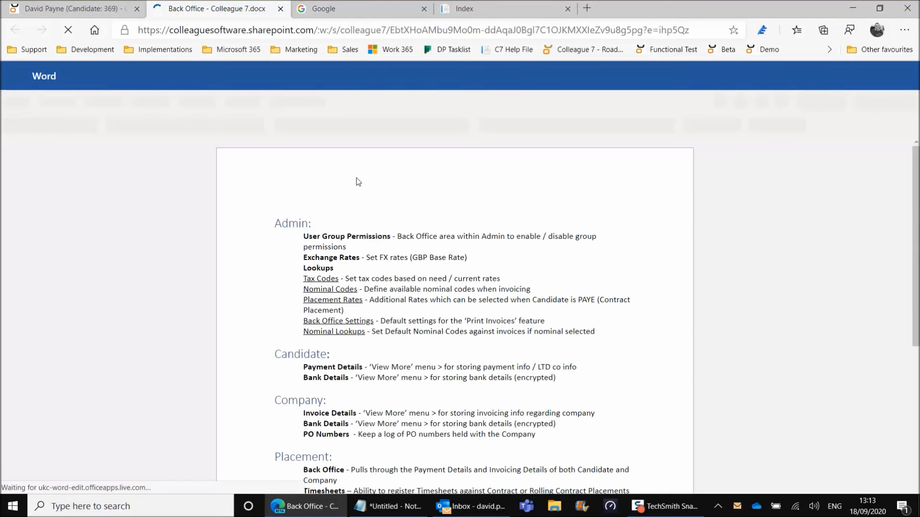
{"action": "left_click", "coordinate": [100, 10]}
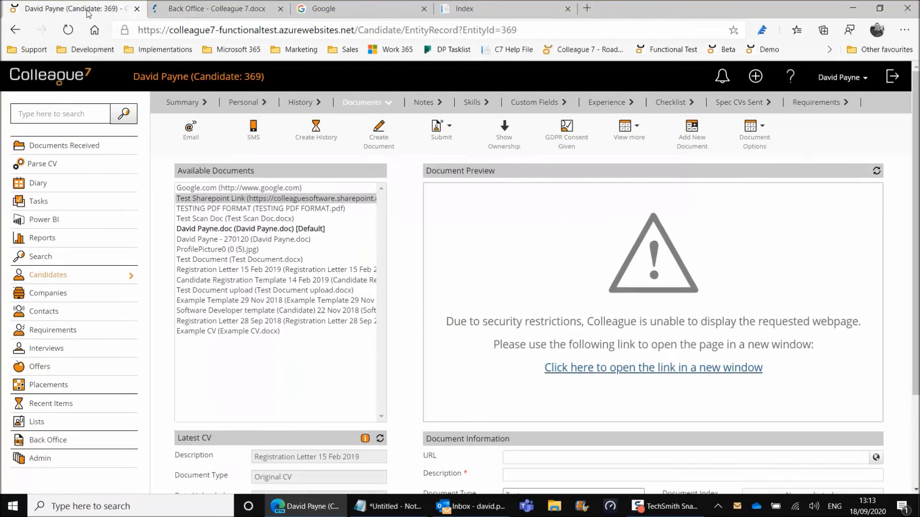
{"action": "left_click", "coordinate": [280, 9]}
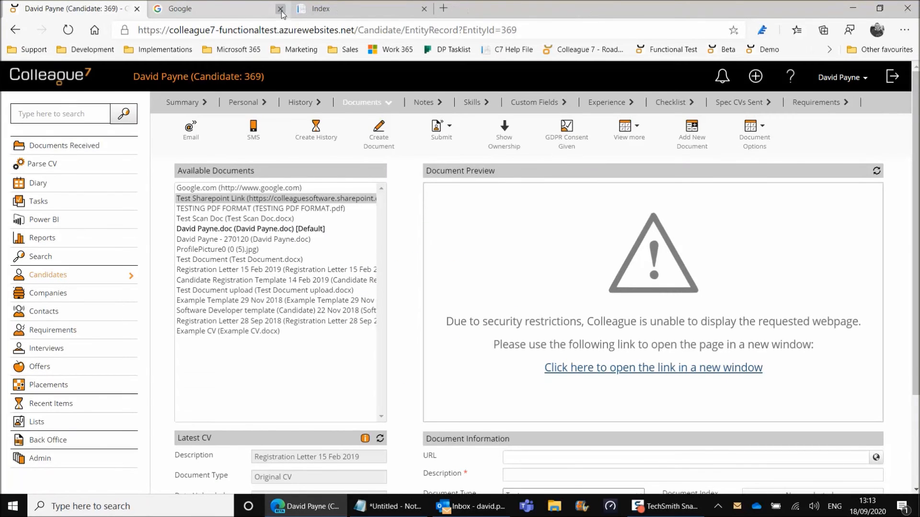
{"action": "left_click", "coordinate": [280, 9]}
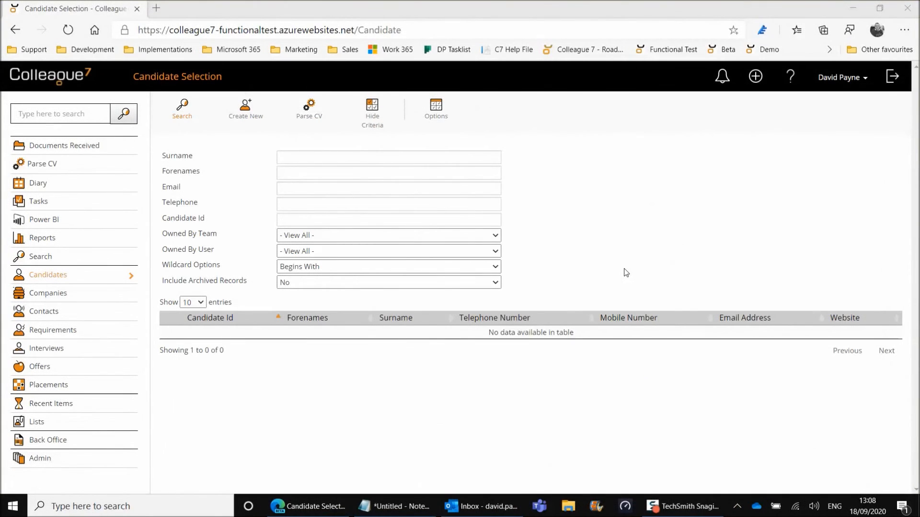
Search the candidate records by the candidate's surname
{"action": "left_click", "coordinate": [293, 155]}
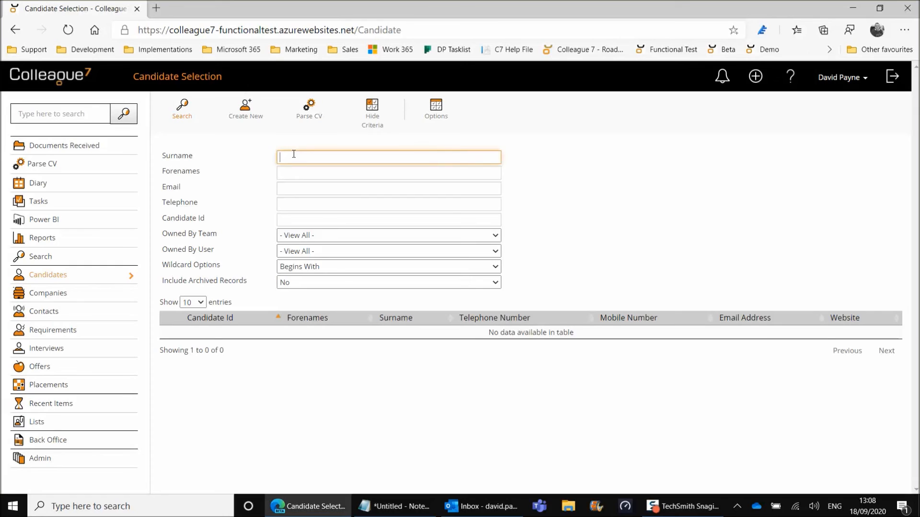
{"action": "type", "text": "payne"}
{"action": "key", "text": "Return"}
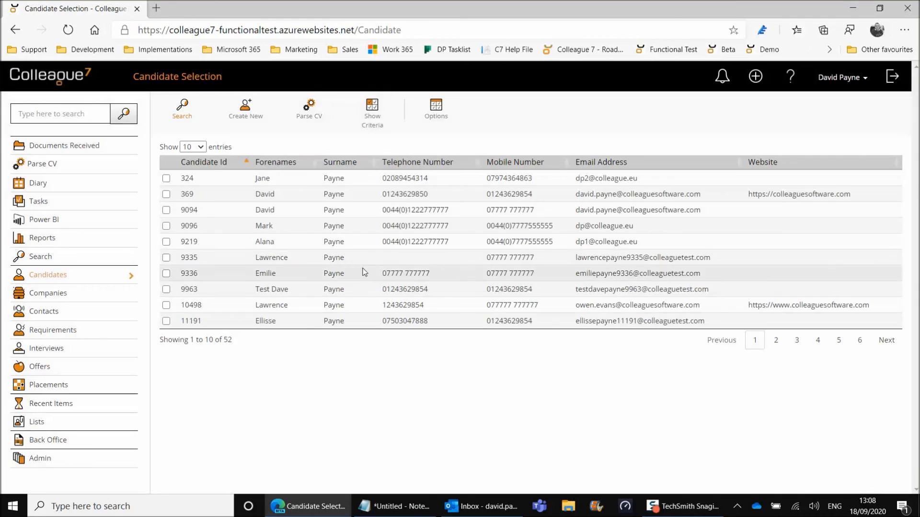
Select the second, third and fourth candidates in the search results
{"action": "left_click", "coordinate": [294, 194]}
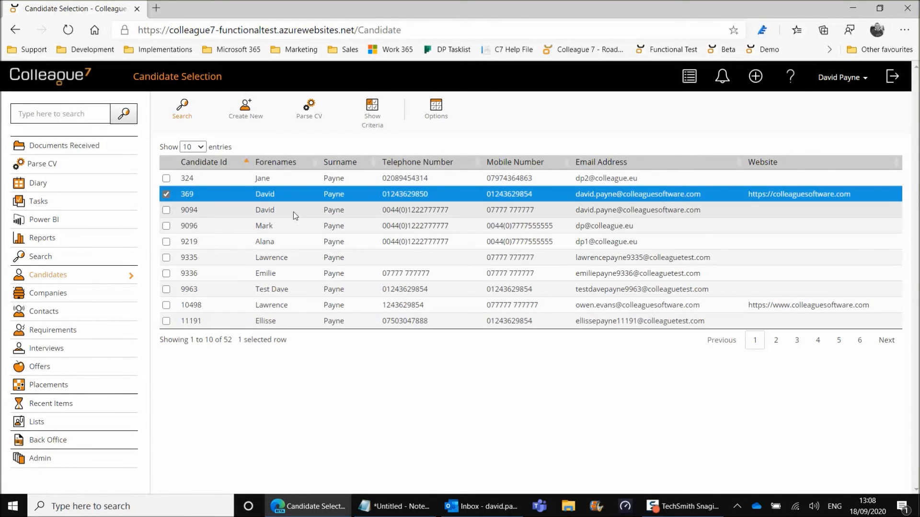
{"action": "left_click", "coordinate": [296, 212]}
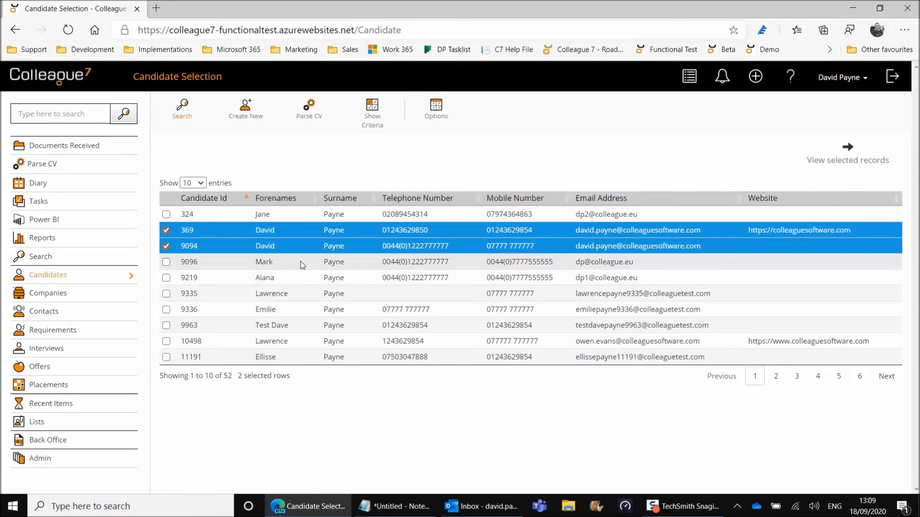
{"action": "left_click", "coordinate": [301, 261]}
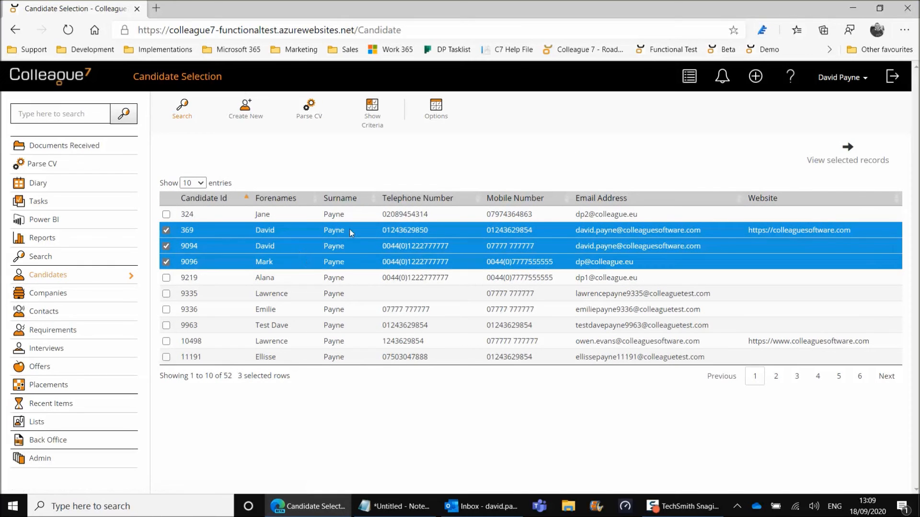
Review the first two selected candidates in Summary View, preview the second one's documents, and close the preview
{"action": "left_click", "coordinate": [689, 79]}
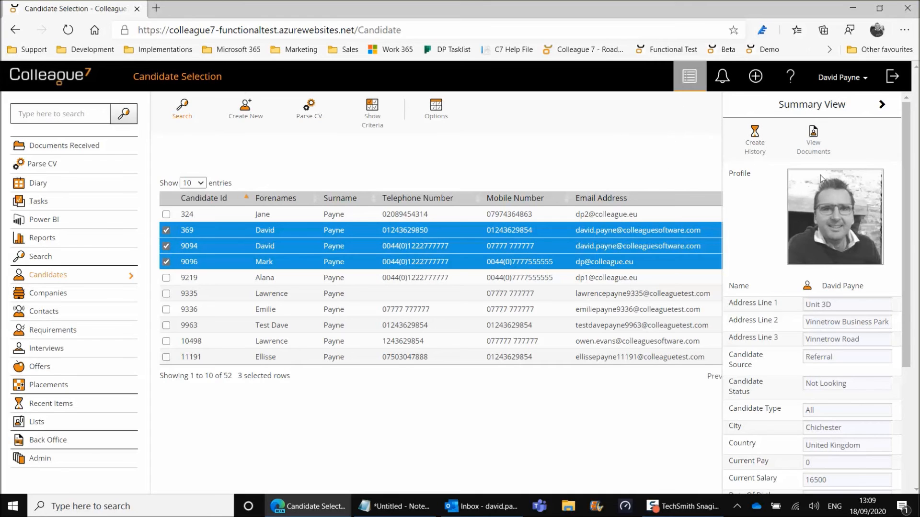
{"action": "scroll", "coordinate": [782, 293], "scroll_direction": "down", "scroll_amount": 3}
{"action": "scroll", "coordinate": [782, 286], "scroll_direction": "up", "scroll_amount": 3}
{"action": "left_click", "coordinate": [883, 106]}
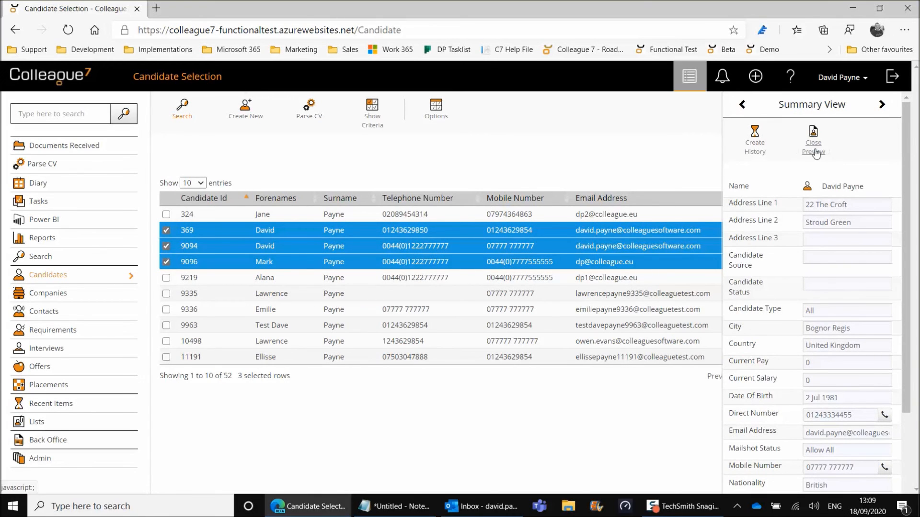
{"action": "left_click", "coordinate": [813, 134]}
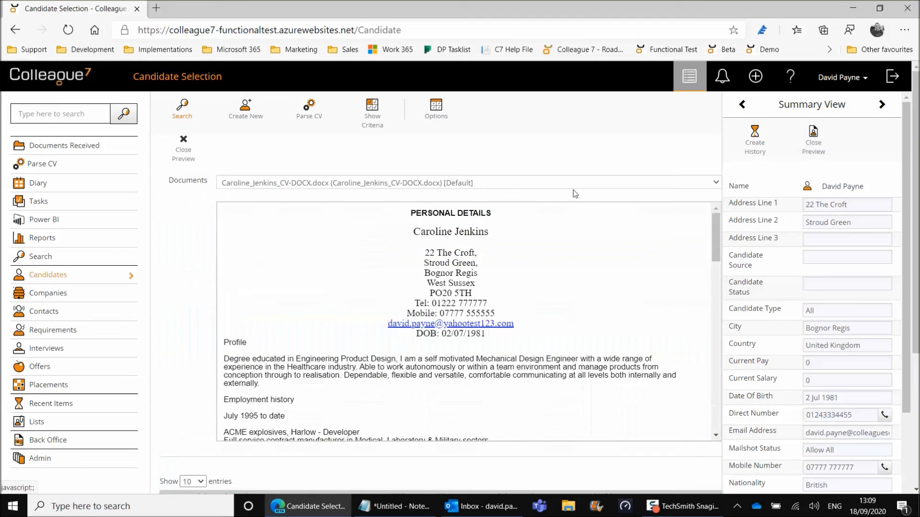
{"action": "left_click", "coordinate": [182, 152]}
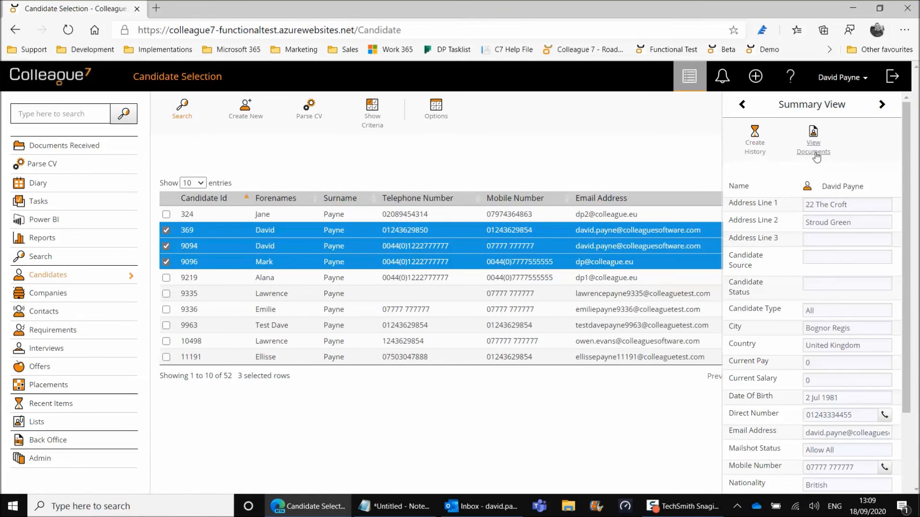
View the second candidate's history entry form and cancel it, return to the first candidate's summary, and close Summary View
{"action": "left_click", "coordinate": [755, 139]}
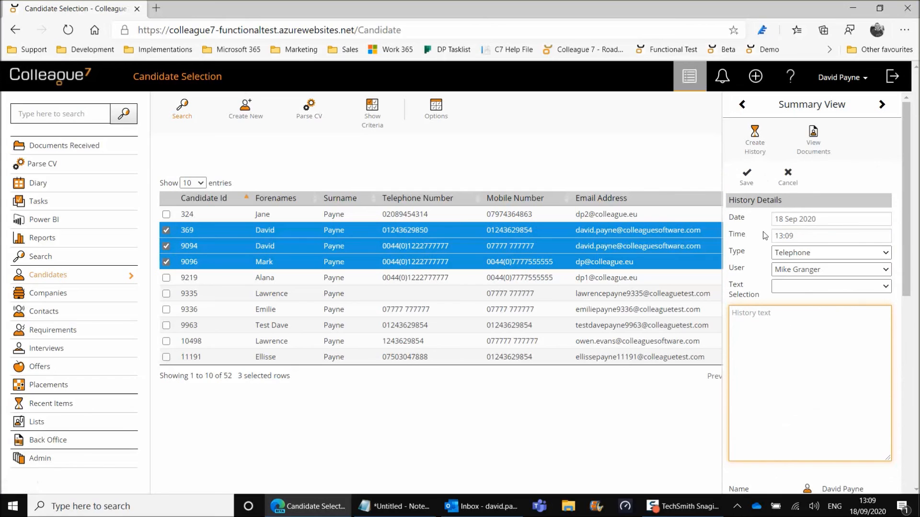
{"action": "left_click", "coordinate": [788, 177]}
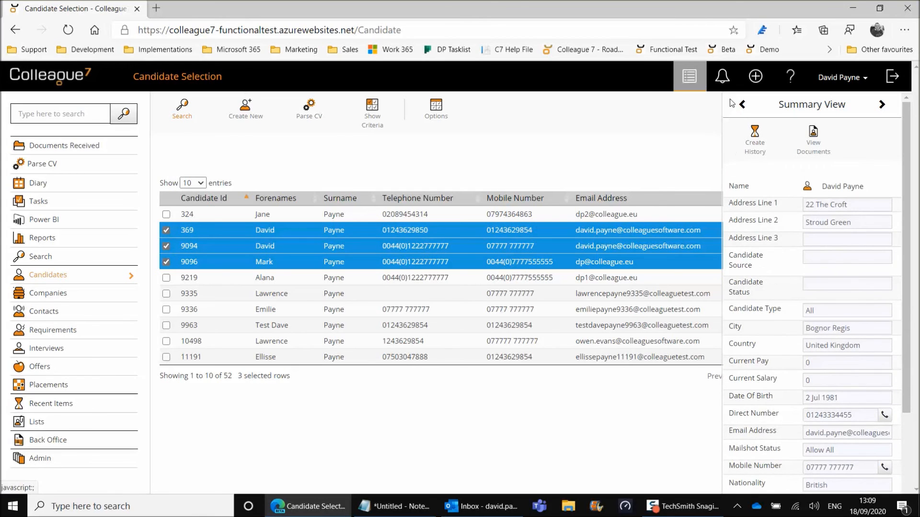
{"action": "left_click", "coordinate": [743, 106]}
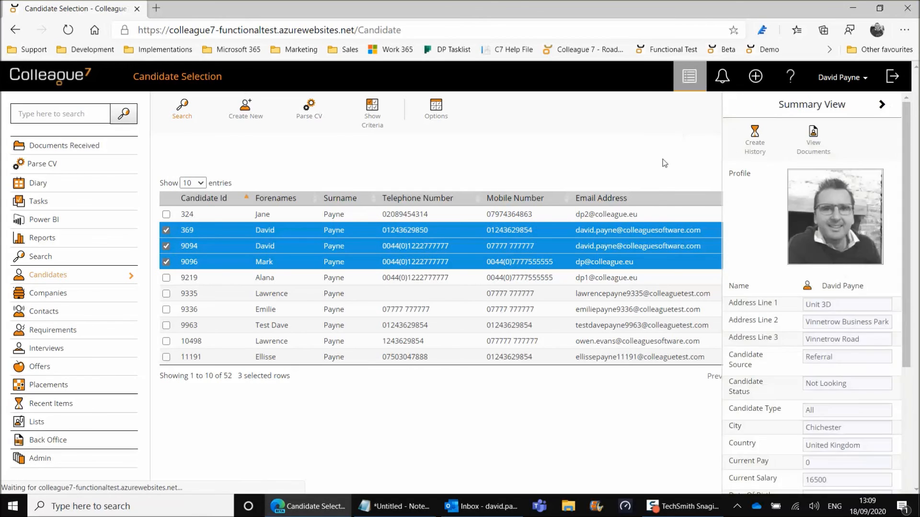
{"action": "left_click", "coordinate": [688, 79]}
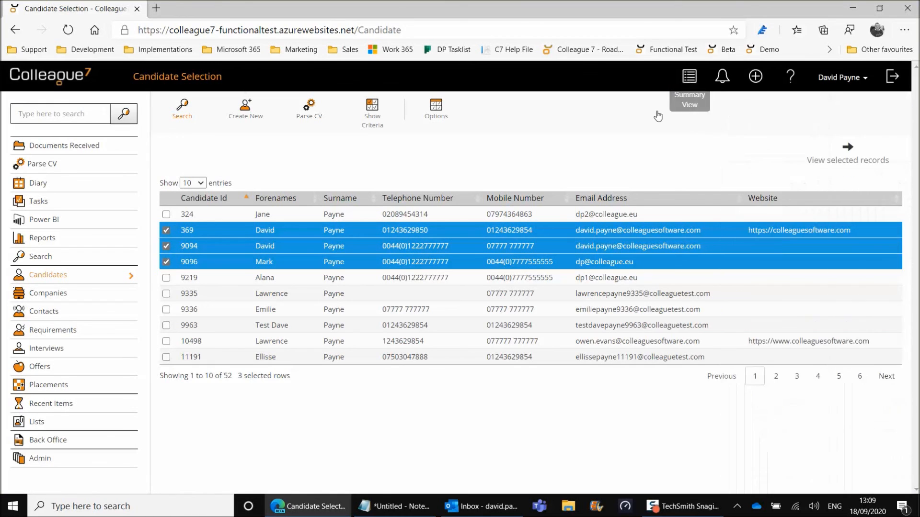